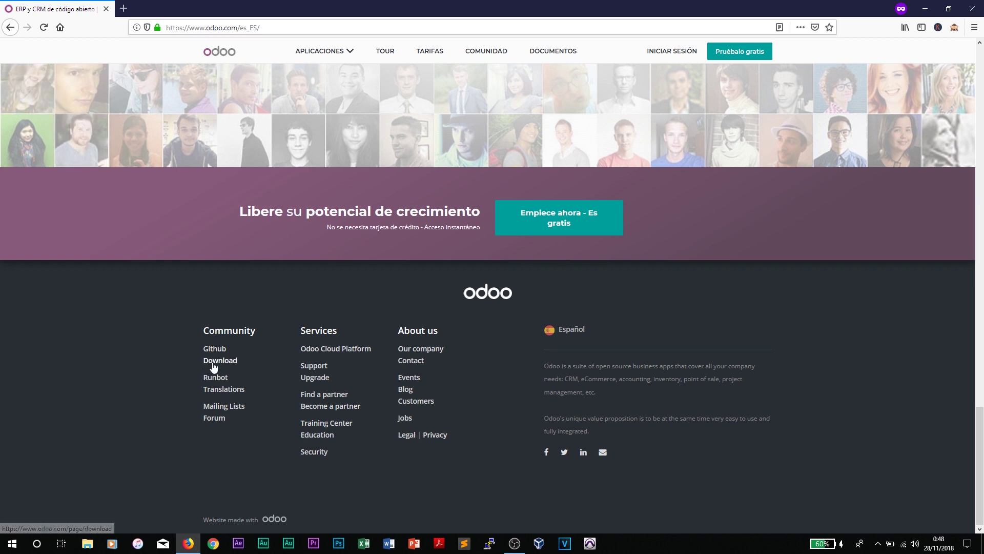
Step: Go to the Odoo download page and scroll down to the Odoo 12 packages table
click(234, 365)
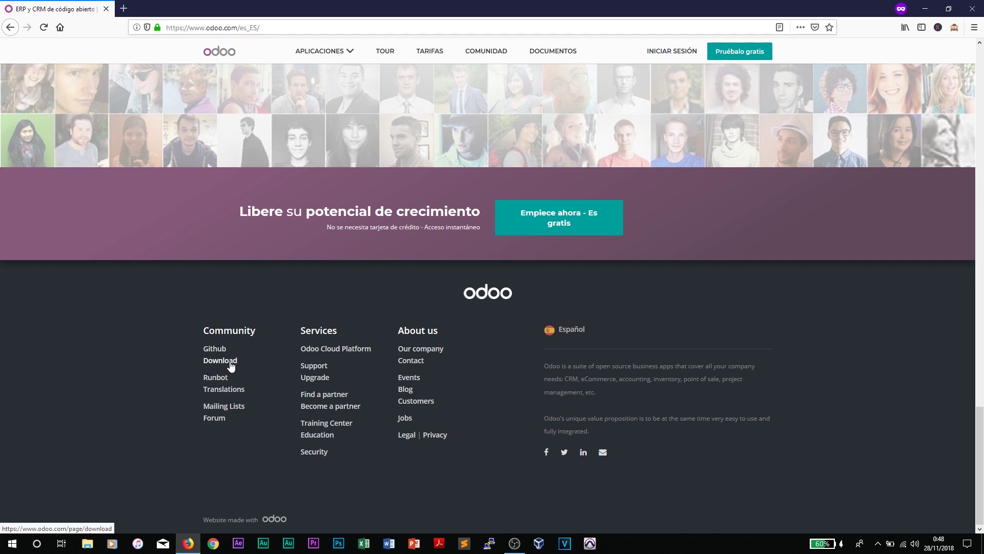
scroll(214, 279, down, 5)
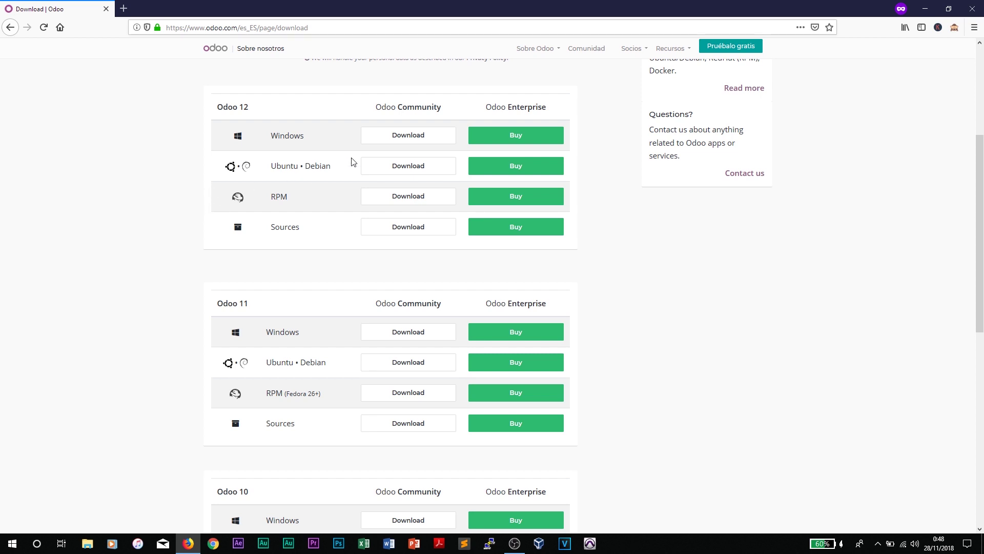
Step: Request the Odoo 12 Community Windows package by filling in the company, name and phone fields
click(386, 138)
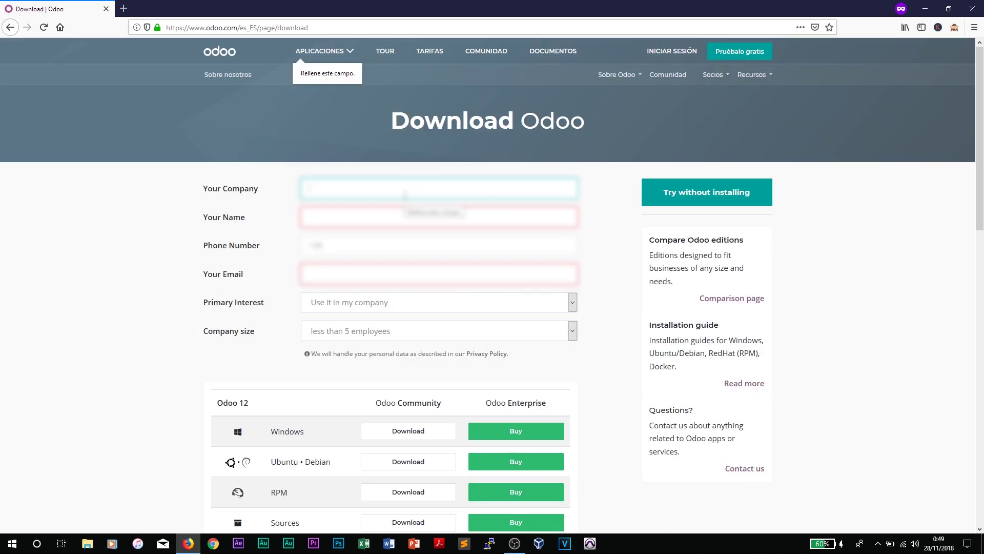
text(Test)
key(Tab)
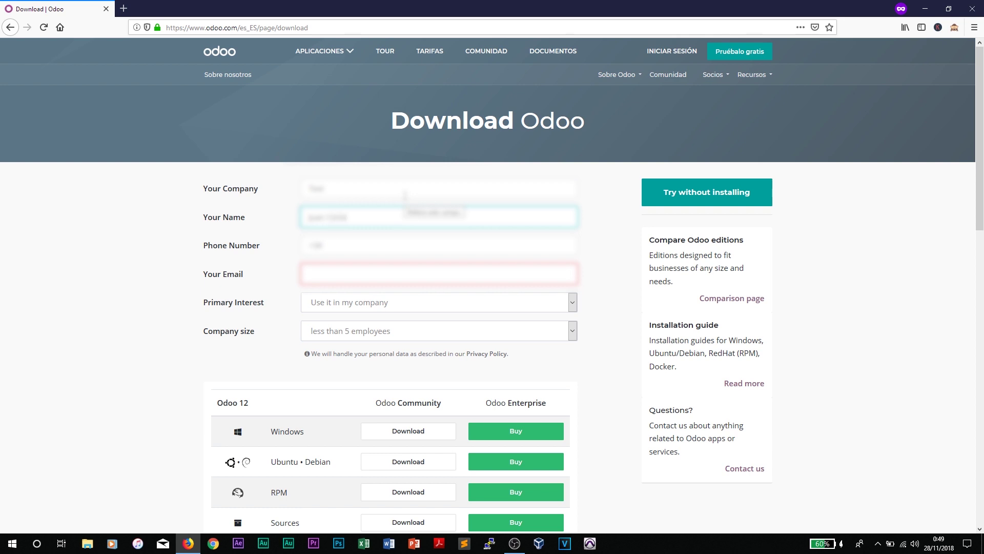
key(Tab)
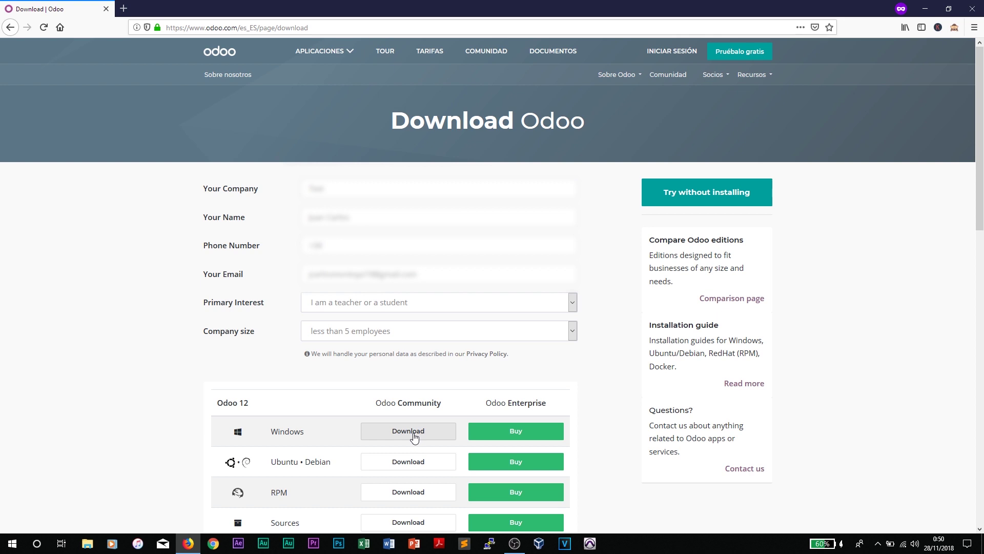
click(414, 436)
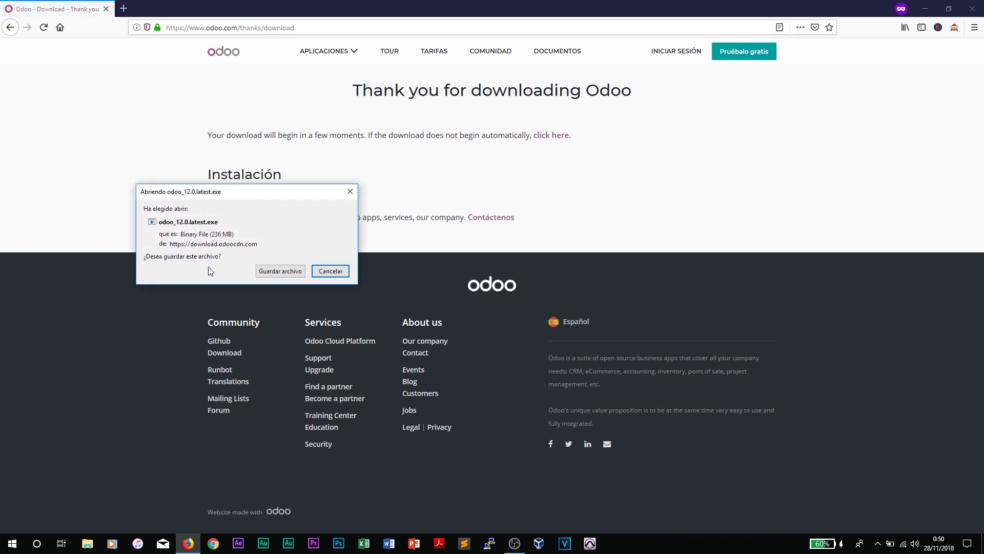
Step: Save odoo_12.0.latest.exe to the Desktop (Escritorio) and dismiss the taskbar volume popup
drag(243, 194, 356, 196)
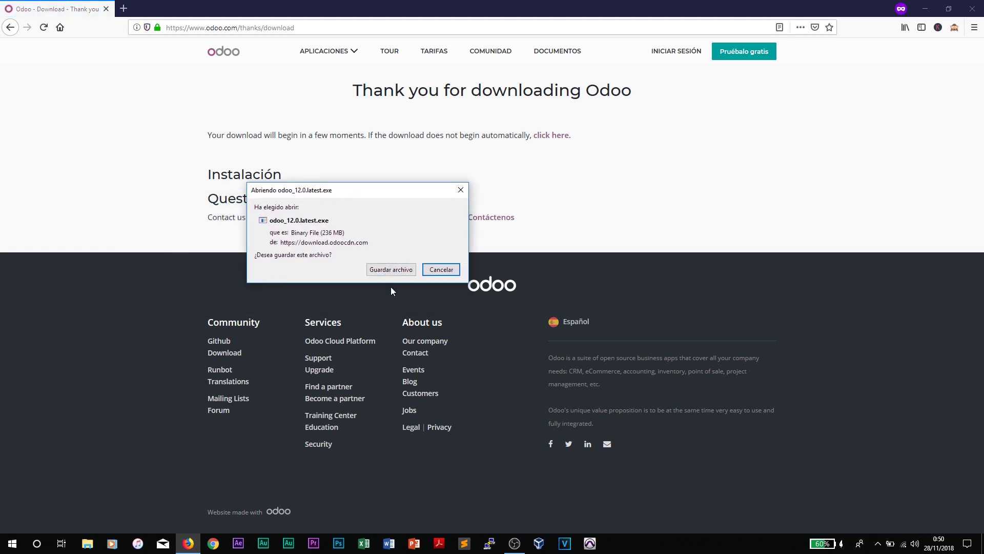
click(391, 270)
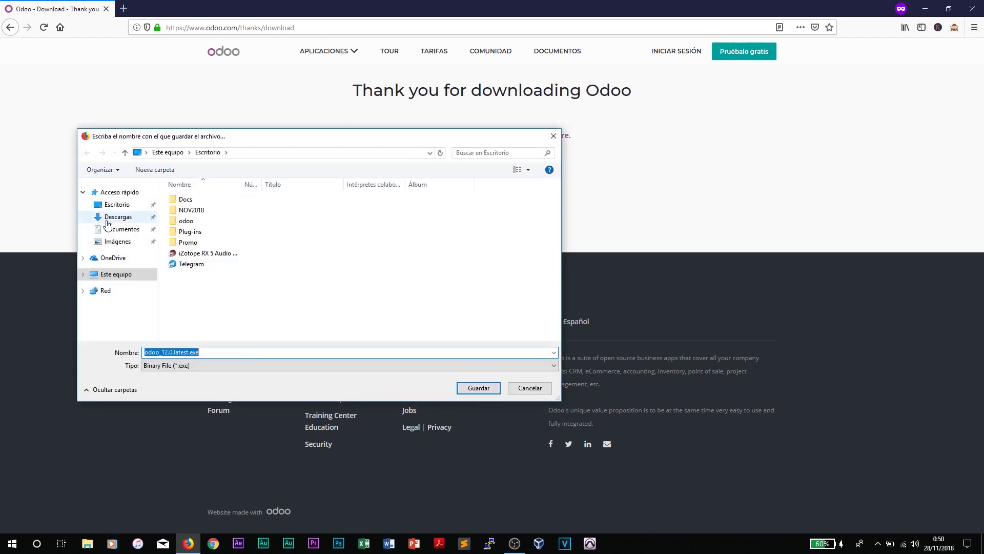
click(117, 204)
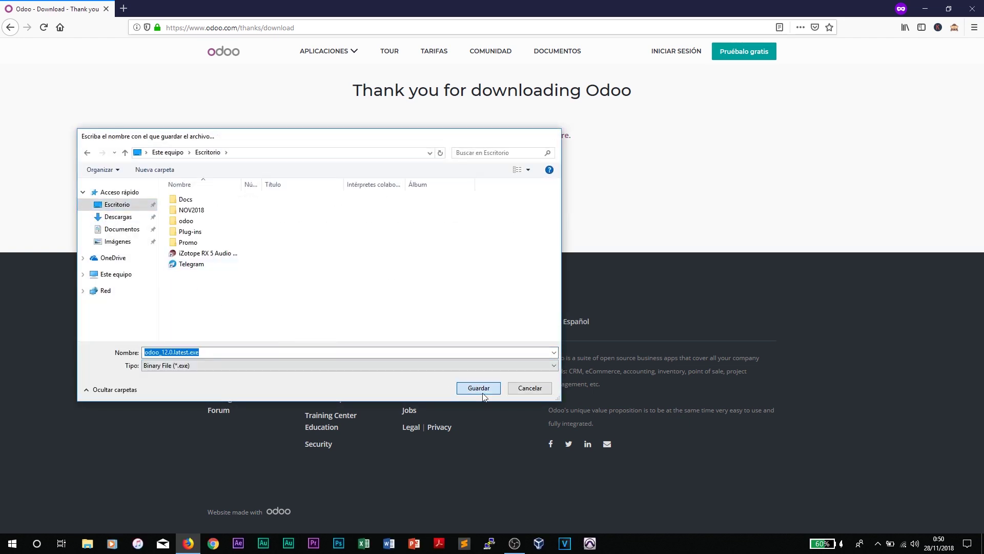
click(479, 390)
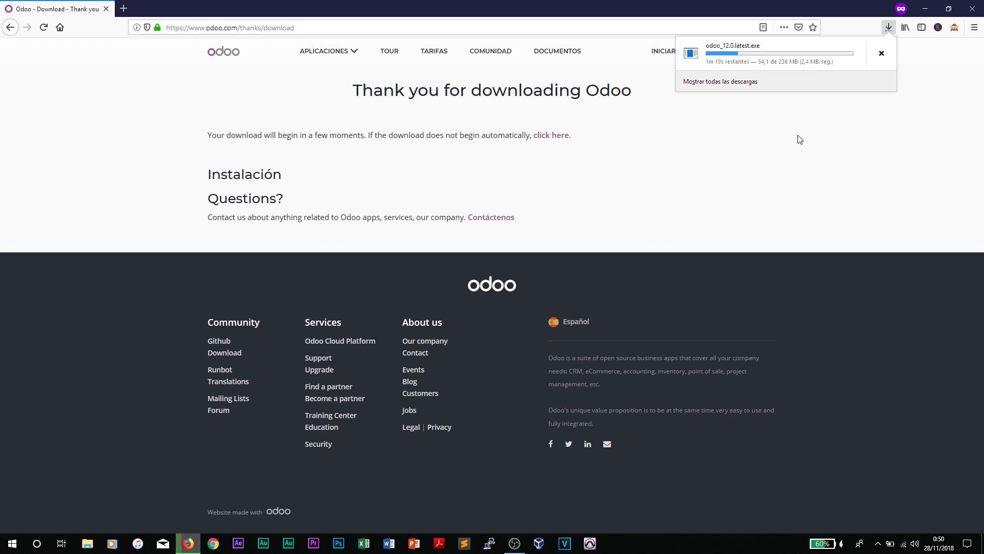
click(913, 544)
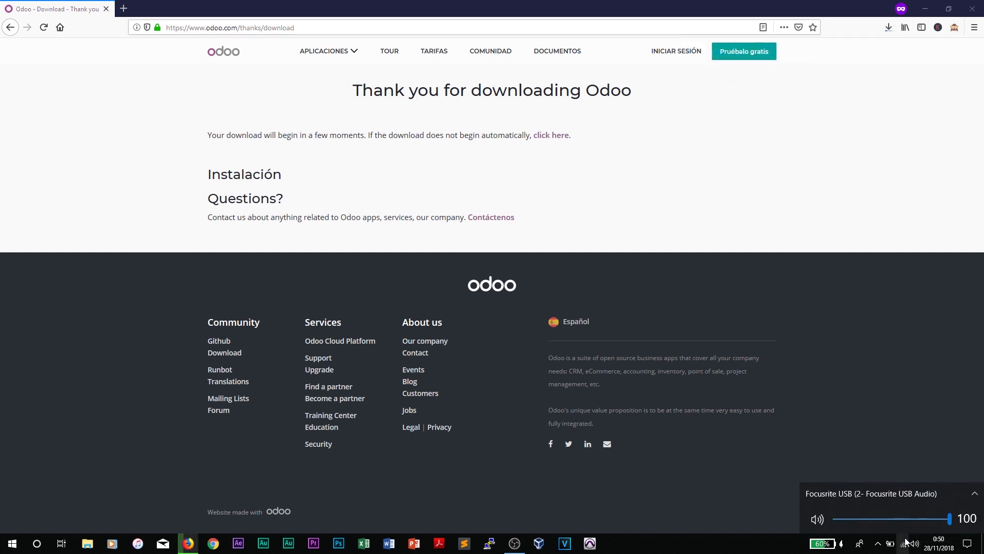
click(850, 137)
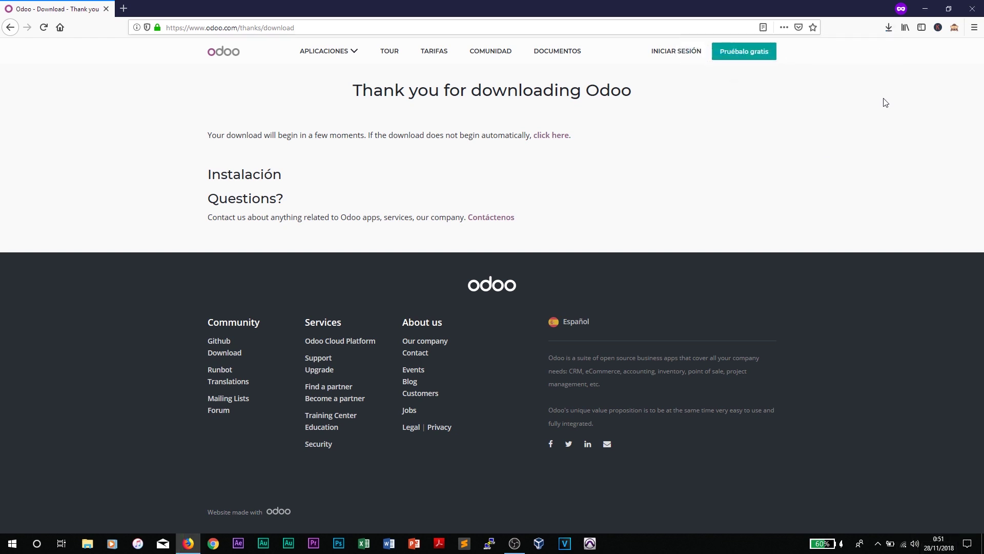
Step: Minimize Firefox and launch the desktop installer with Abrir, running it anyway past SmartScreen
click(925, 9)
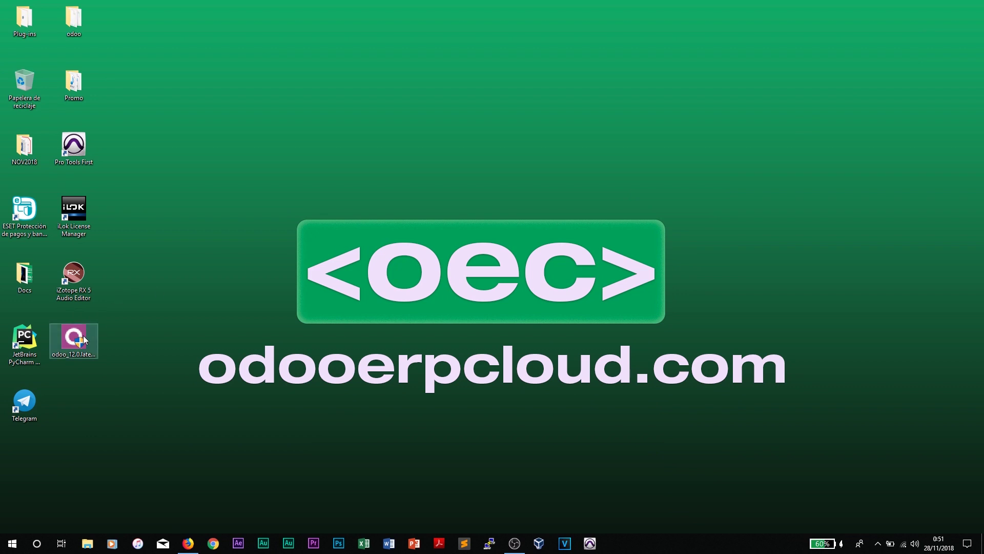
drag(91, 336, 267, 146)
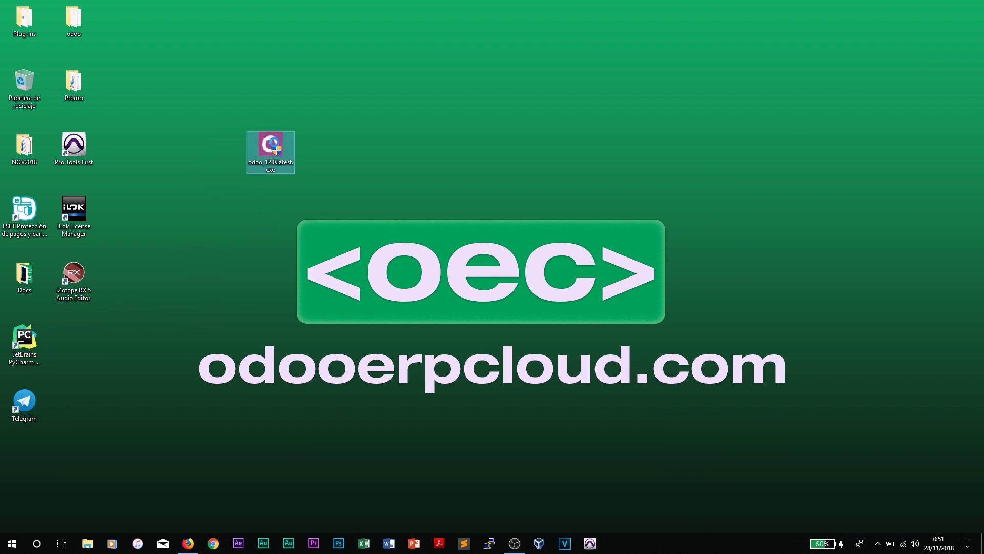
right_click(273, 141)
click(297, 150)
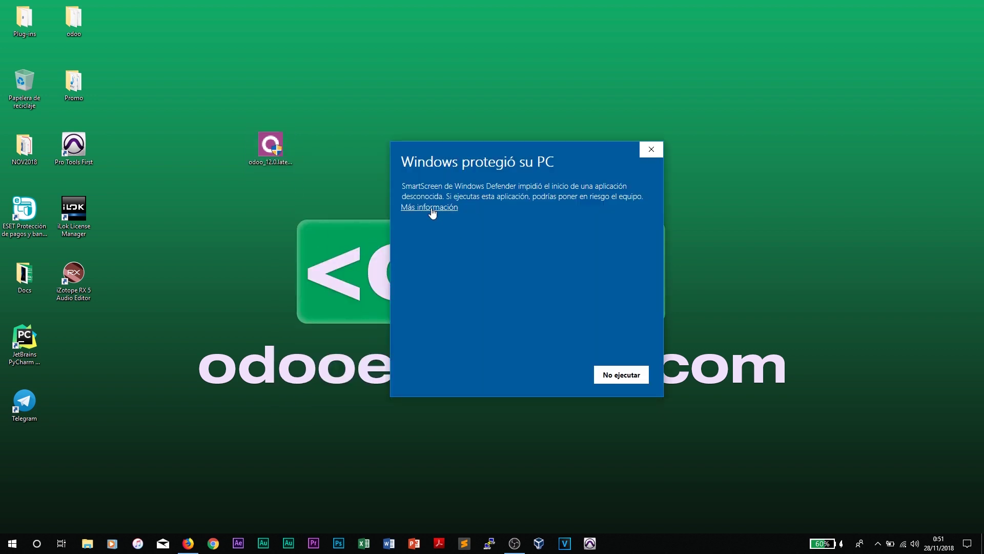
click(429, 207)
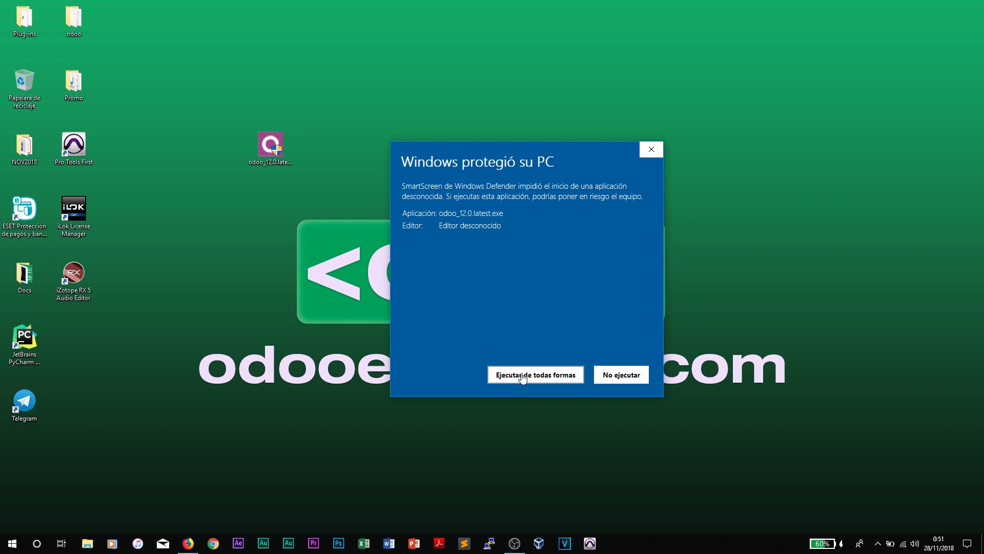
click(523, 376)
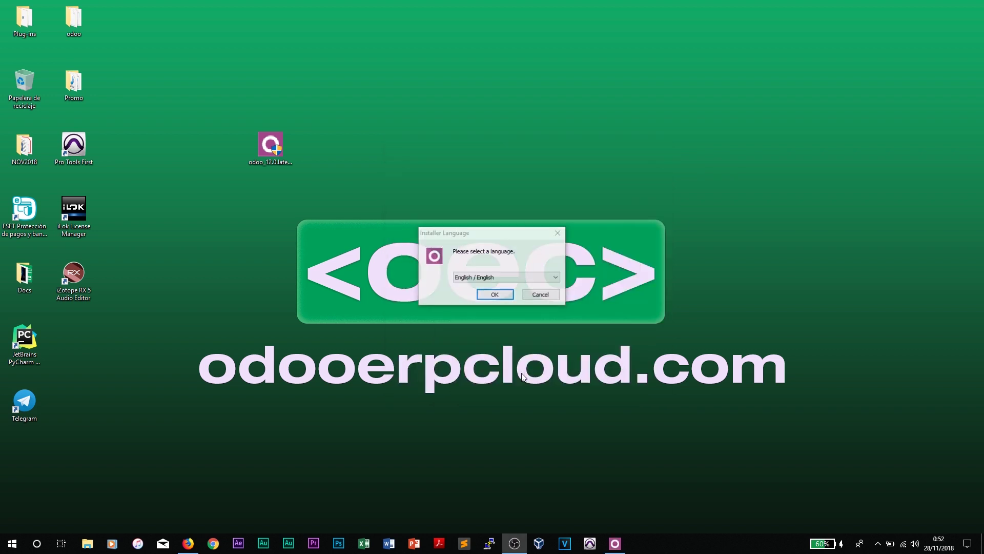
Step: Choose English as the installer language, pass the welcome page and accept the license
click(465, 270)
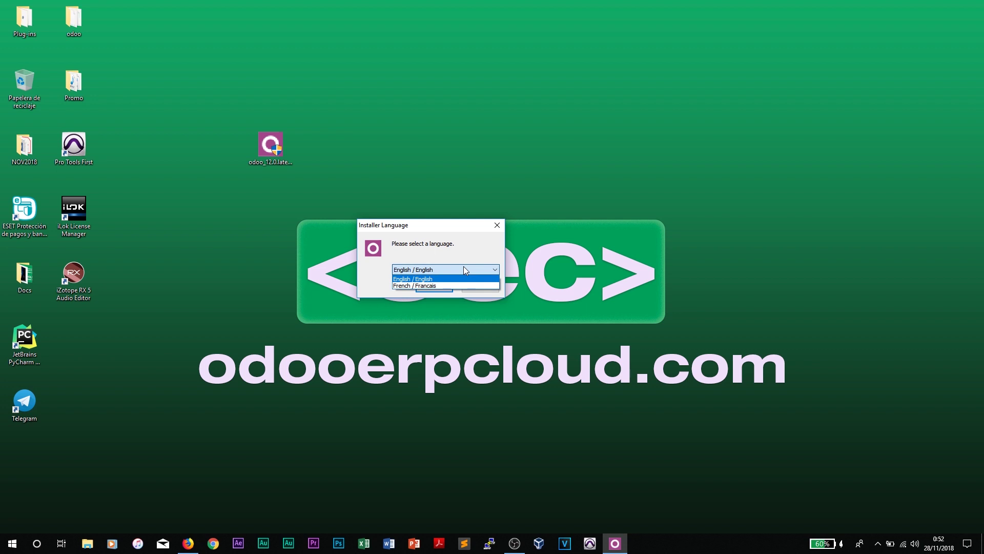
click(465, 268)
click(427, 267)
click(429, 279)
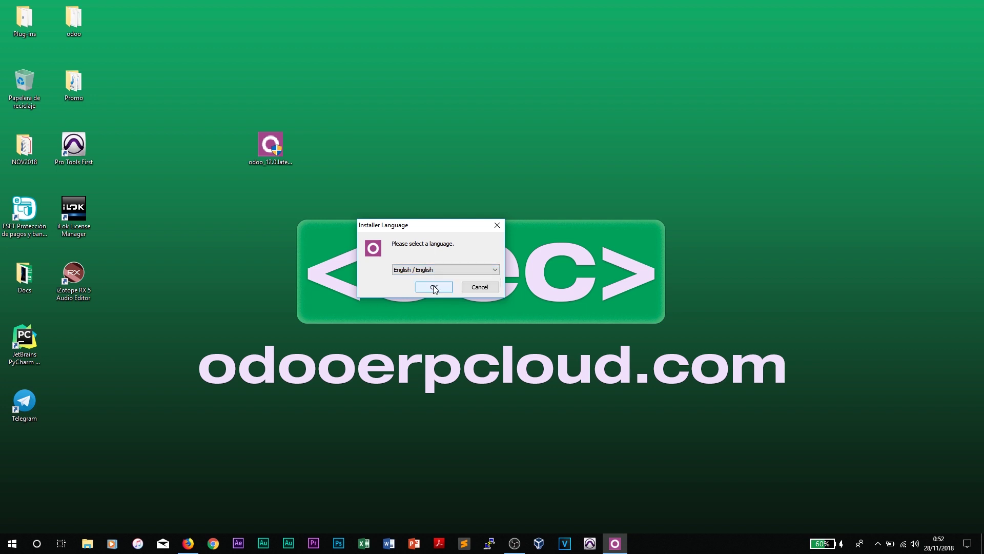
click(434, 288)
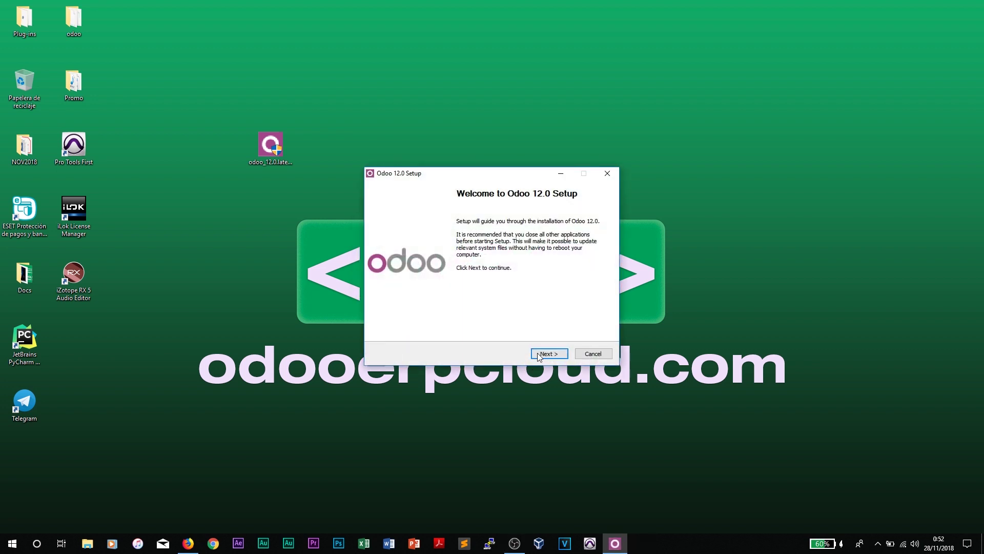
click(543, 355)
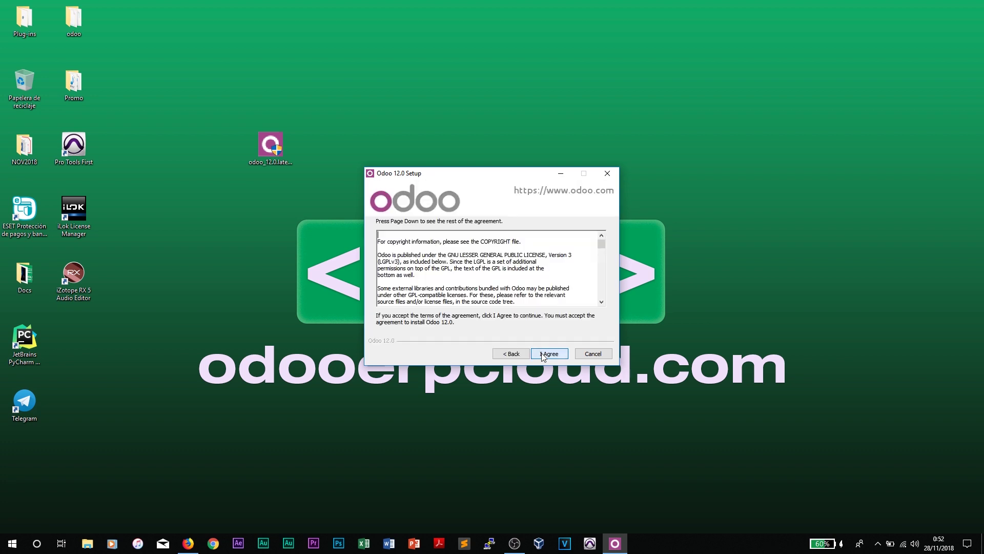
click(545, 356)
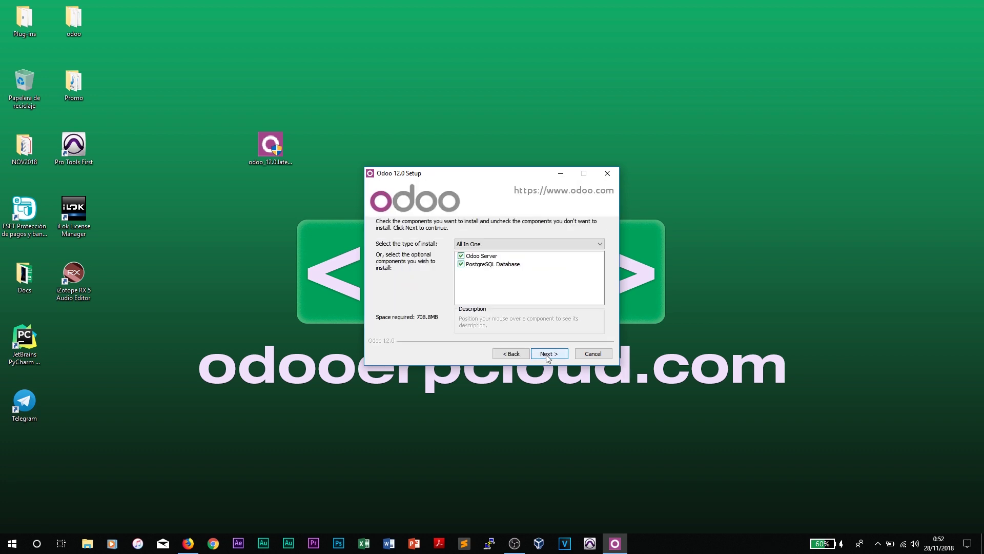
Step: Keep both components, enter the PostgreSQL username and password, and install into C:\Program Files (x86)\Odoo 12.0
mouse_move(464, 258)
click(544, 355)
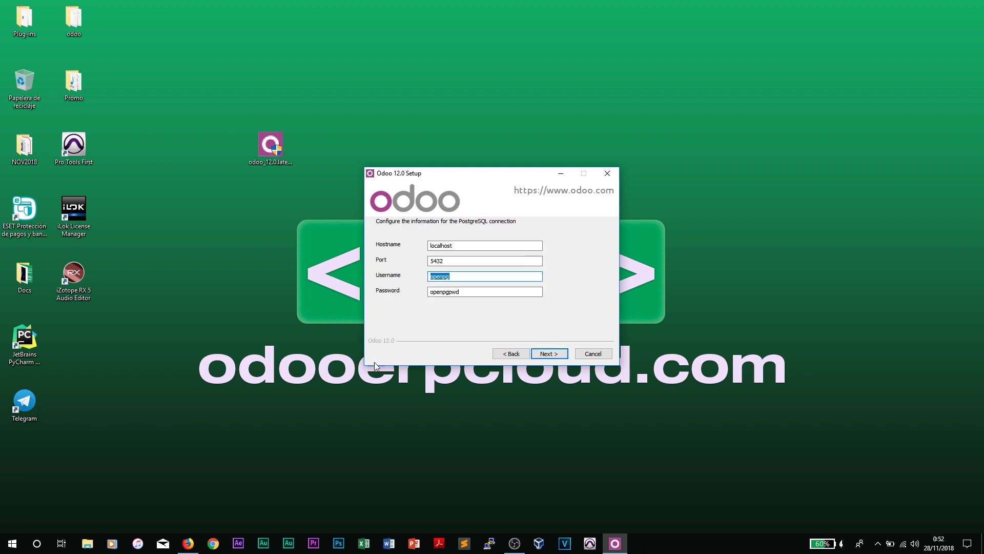
text(odoo)
key(Tab)
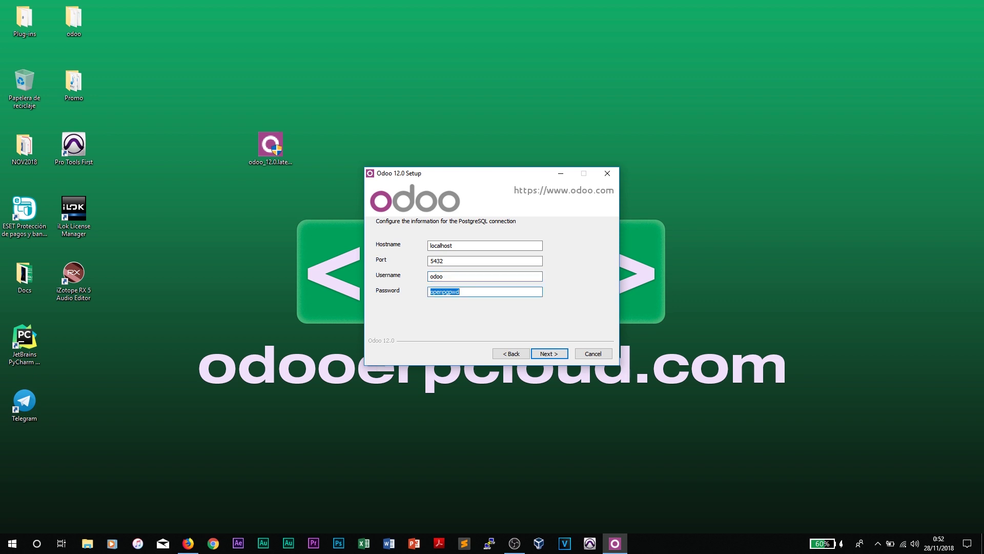
text(odoo)
click(550, 354)
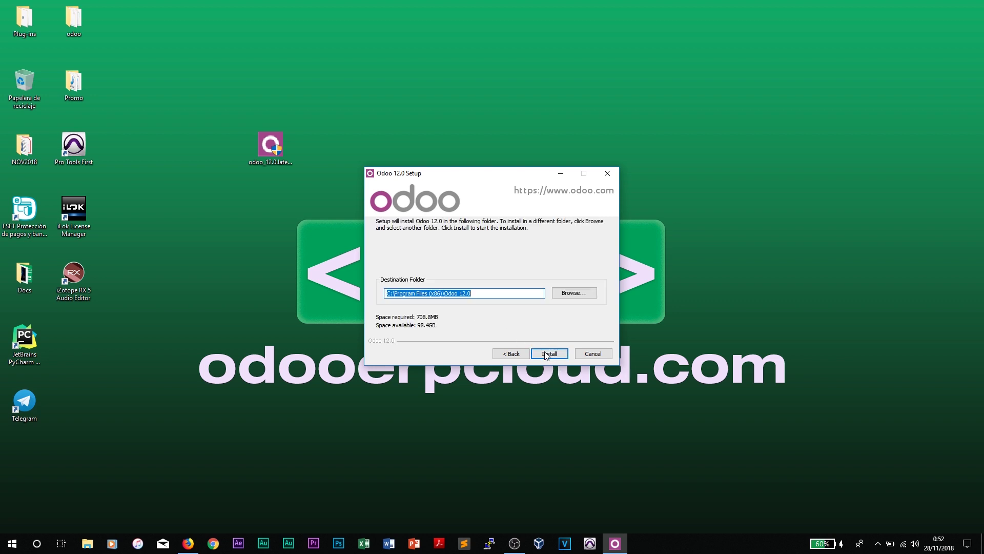
click(549, 353)
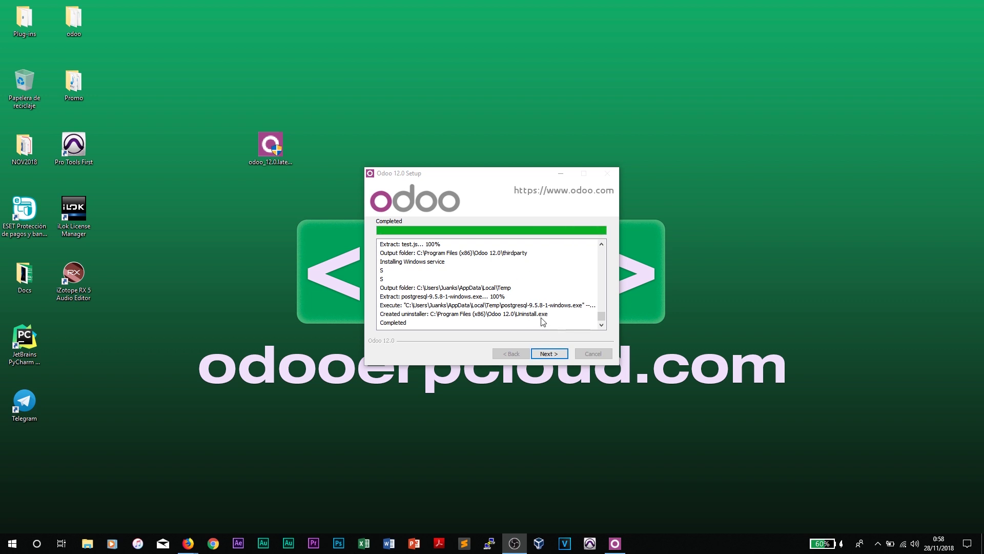
Step: Move the setup window aside and scroll through the installation log
drag(456, 172, 361, 148)
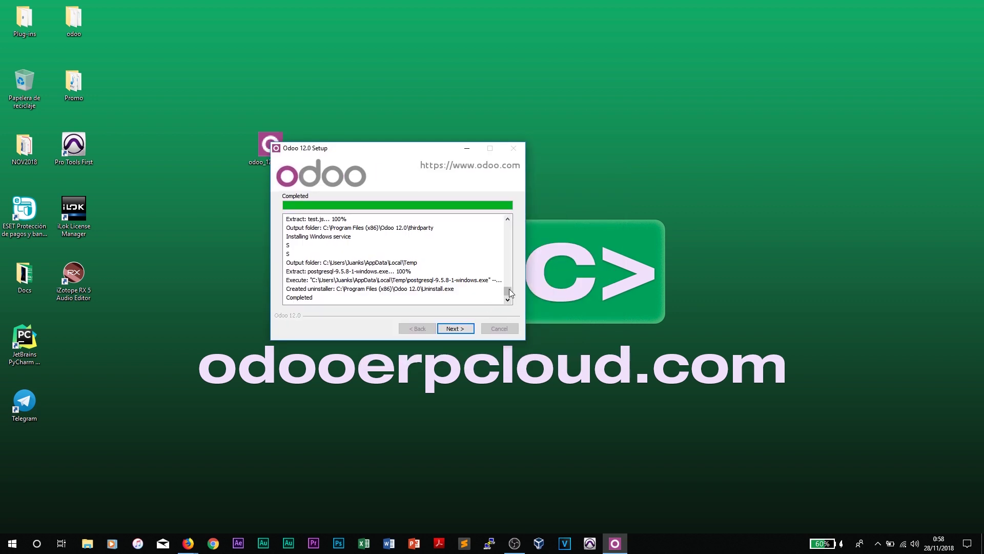
scroll(377, 251, up, 1)
scroll(378, 251, up, 2)
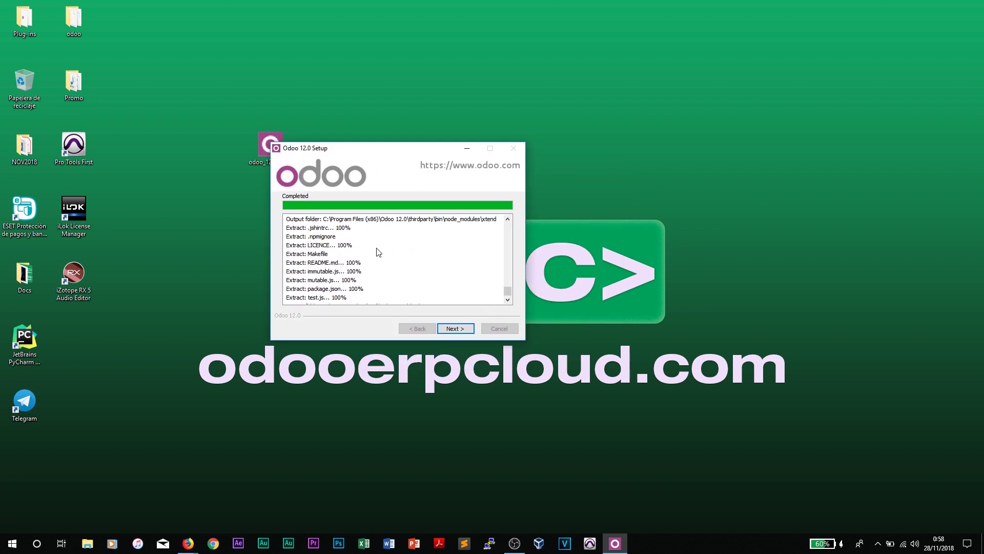
scroll(306, 234, down, 3)
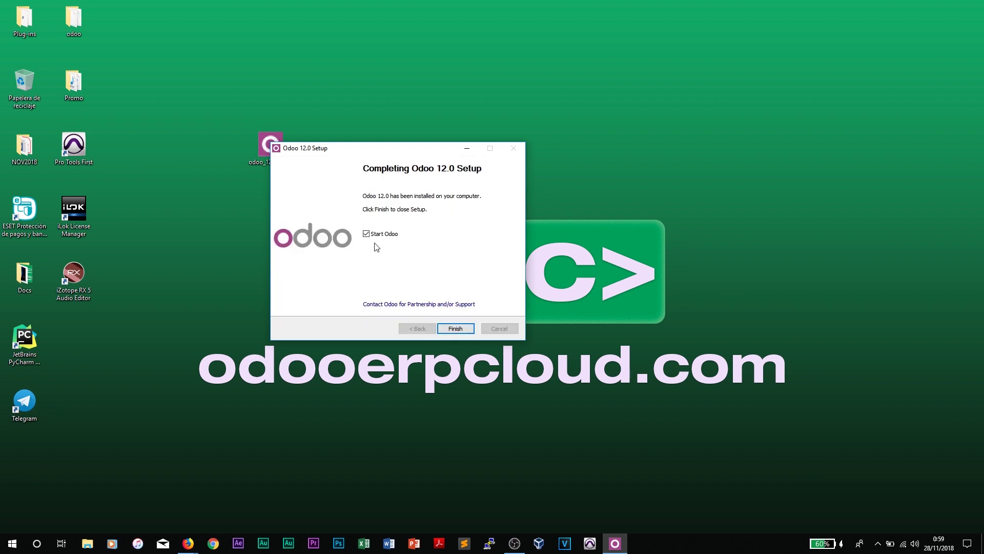
Step: Finish setup and enter database name odoo12-test plus the admin email and password
click(450, 326)
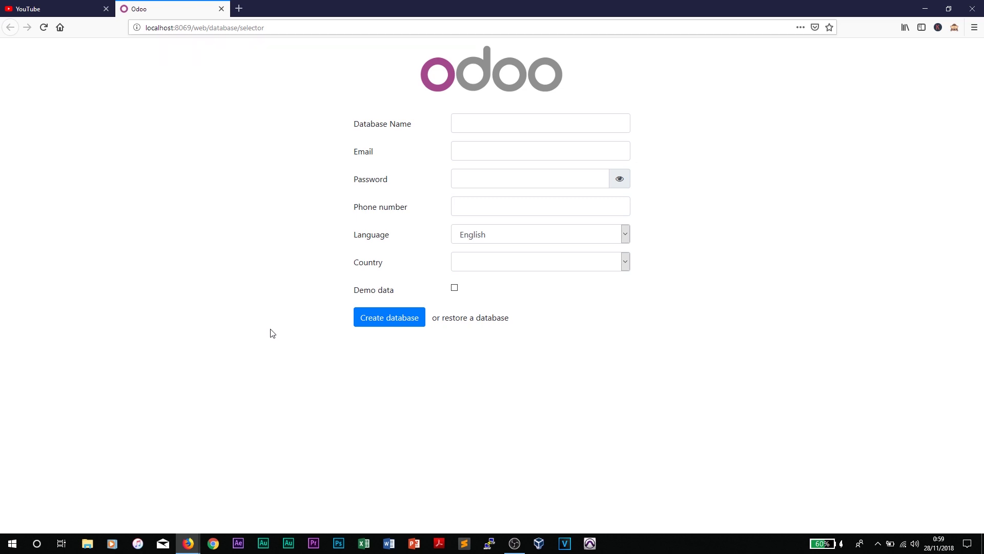
click(476, 124)
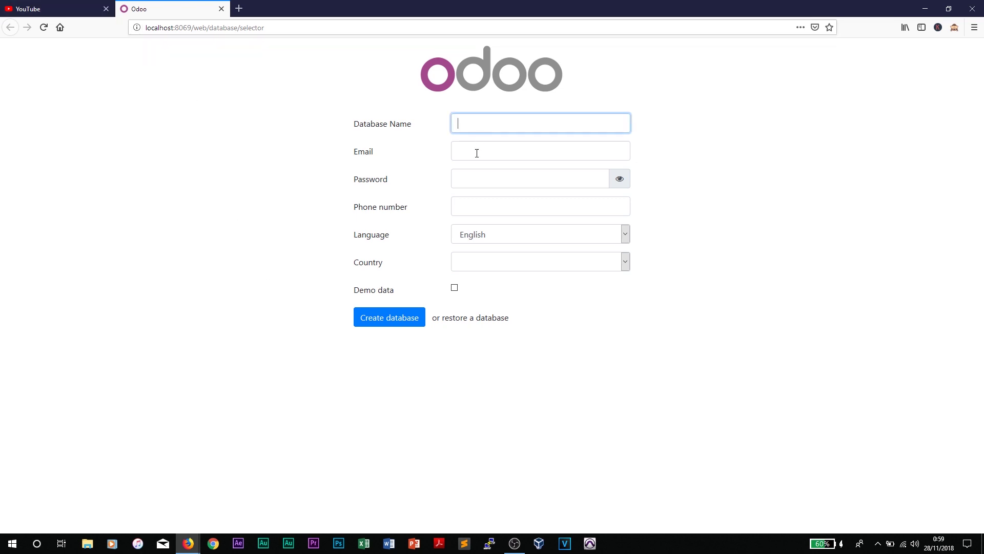
text(odoo12-)
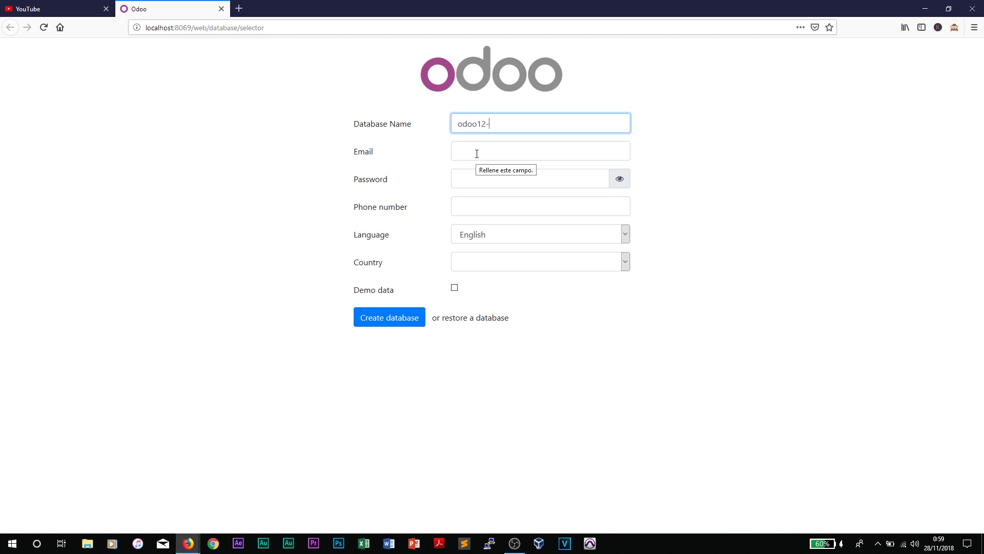
text(test)
key(Tab)
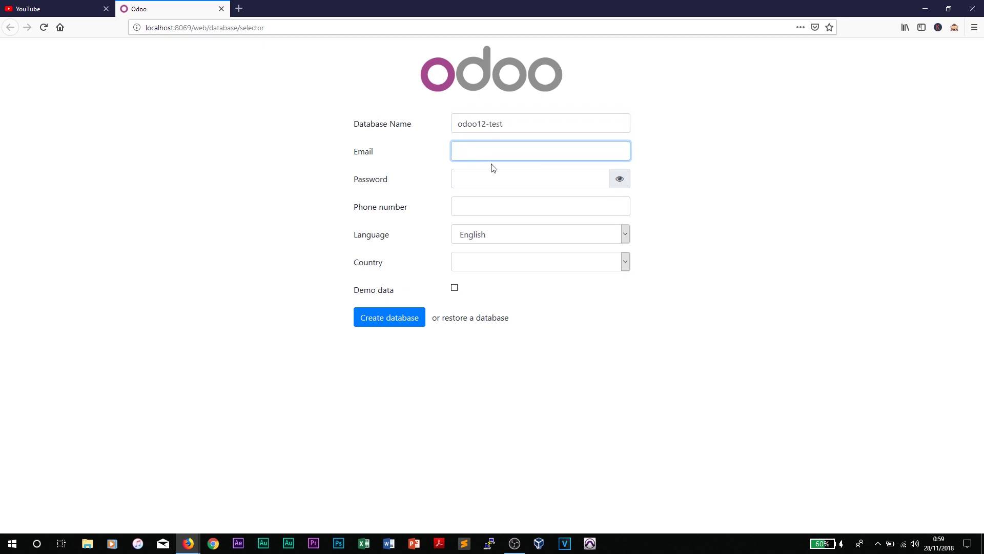
text(admin)
key(Tab)
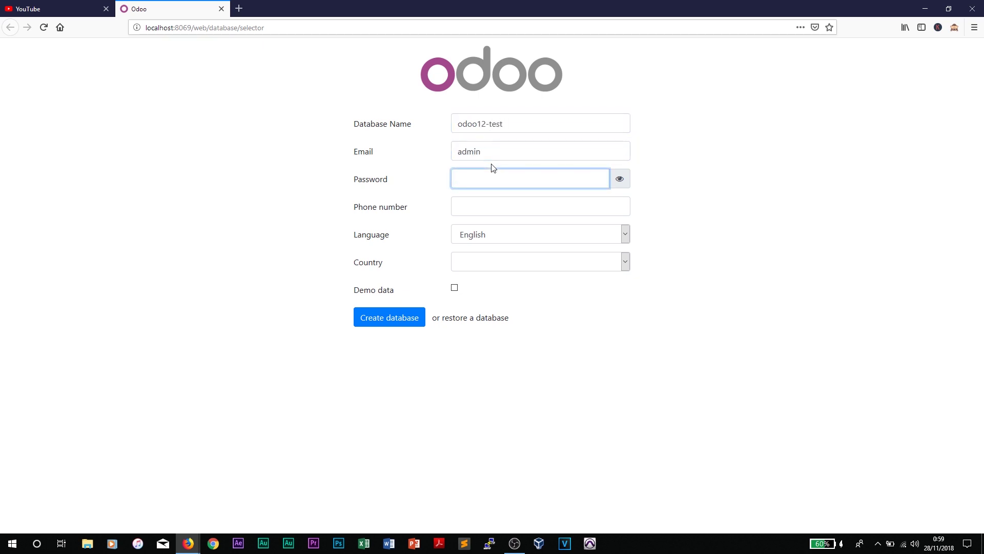
text(admin)
Step: Set the country to Spain, include demo data, and create the database
click(539, 263)
text(spain)
key(Return)
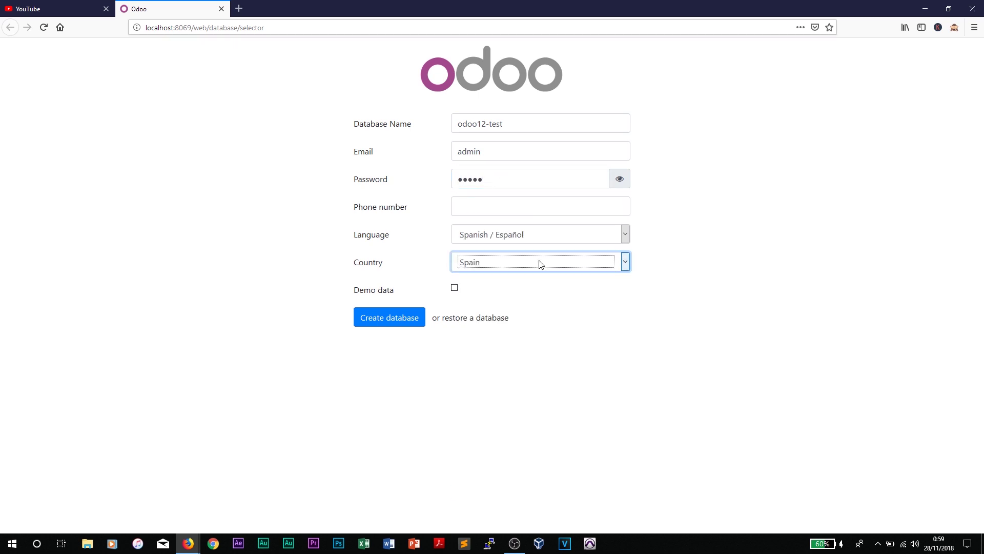
click(454, 288)
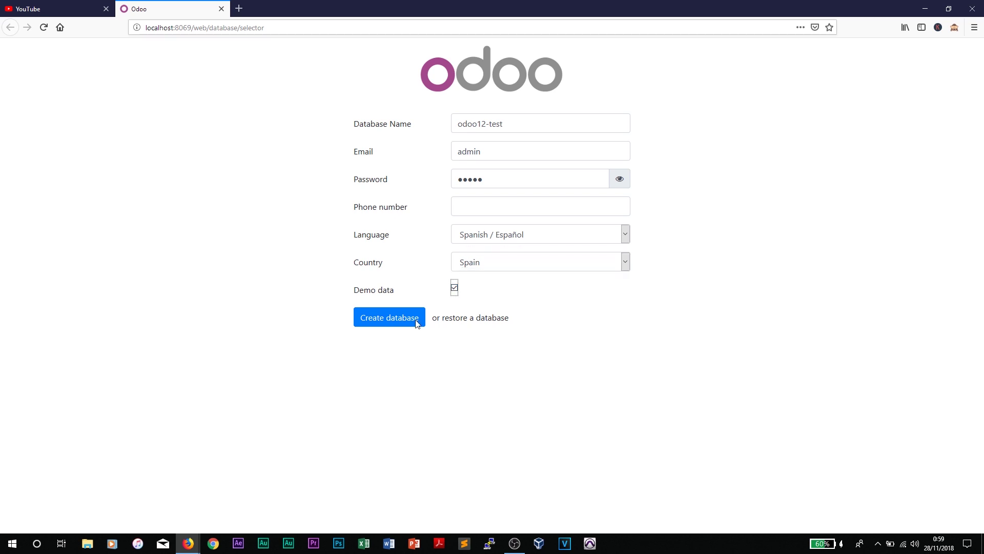
click(378, 326)
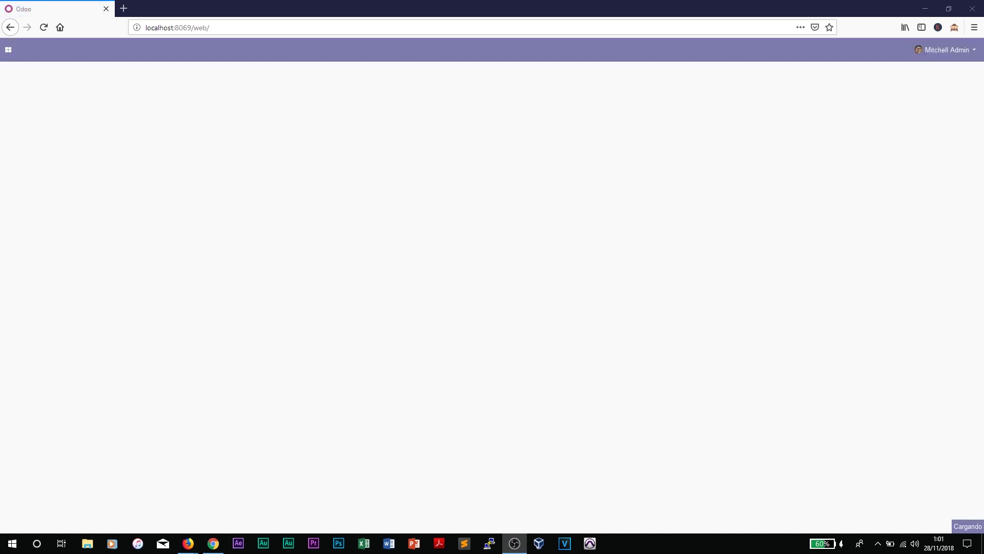
Step: Visit the Ajustes dashboard, then open the Aplicaciones catalogue and scroll through its modules
click(8, 49)
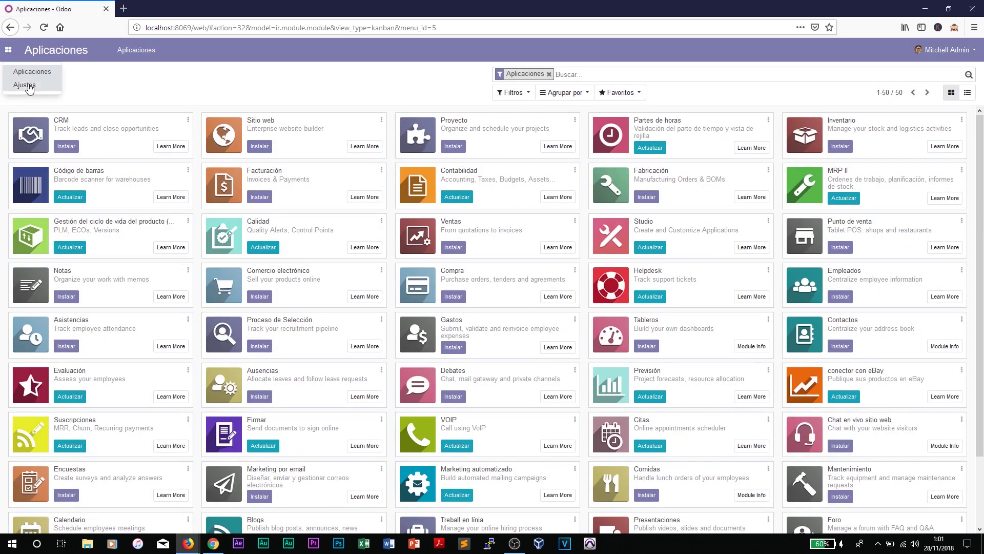
click(24, 84)
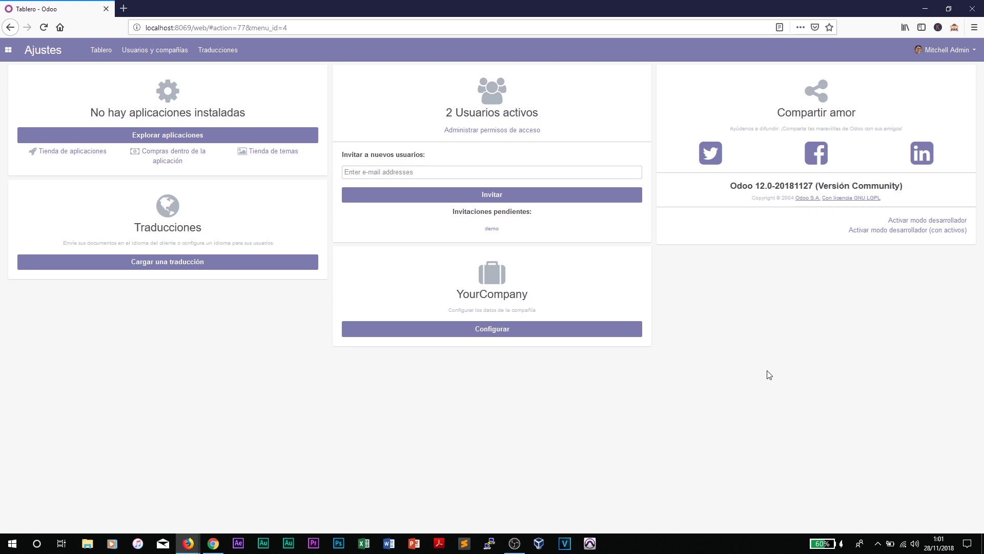
click(8, 49)
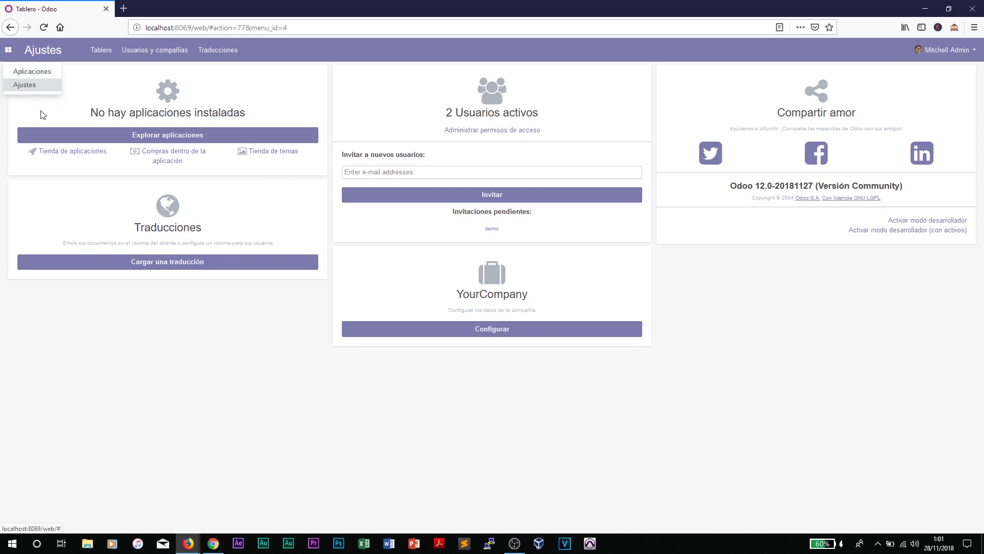
click(32, 71)
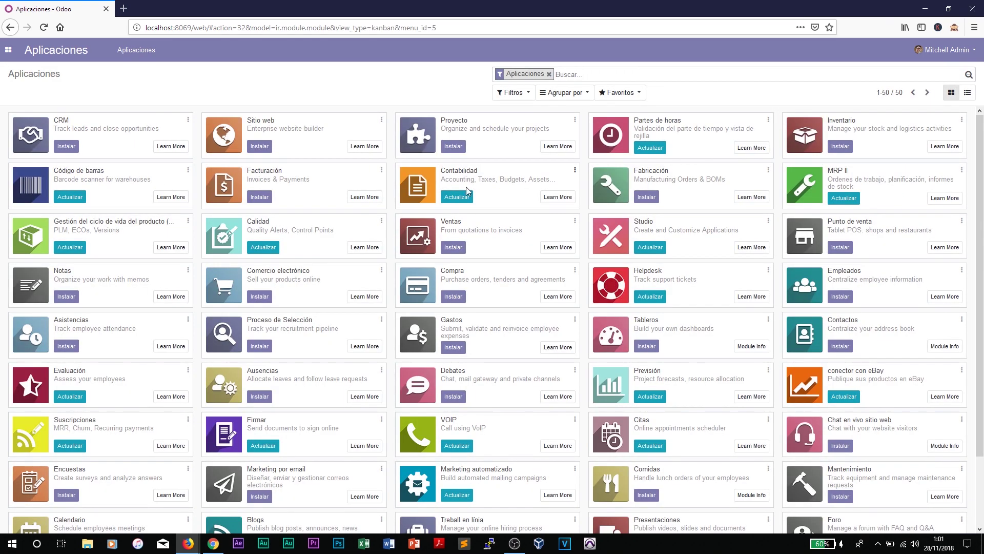
scroll(522, 340, down, 3)
scroll(547, 373, up, 3)
Step: Switch to Chrome's YouTube channel page, then bring the Home | Odoo ERP Cloud tab forward
click(213, 543)
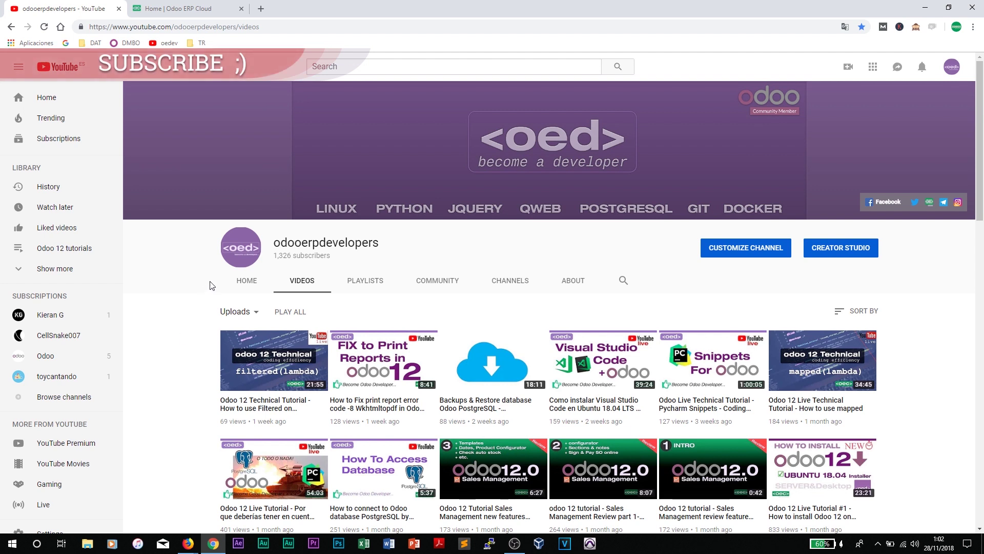
drag(259, 27, 89, 27)
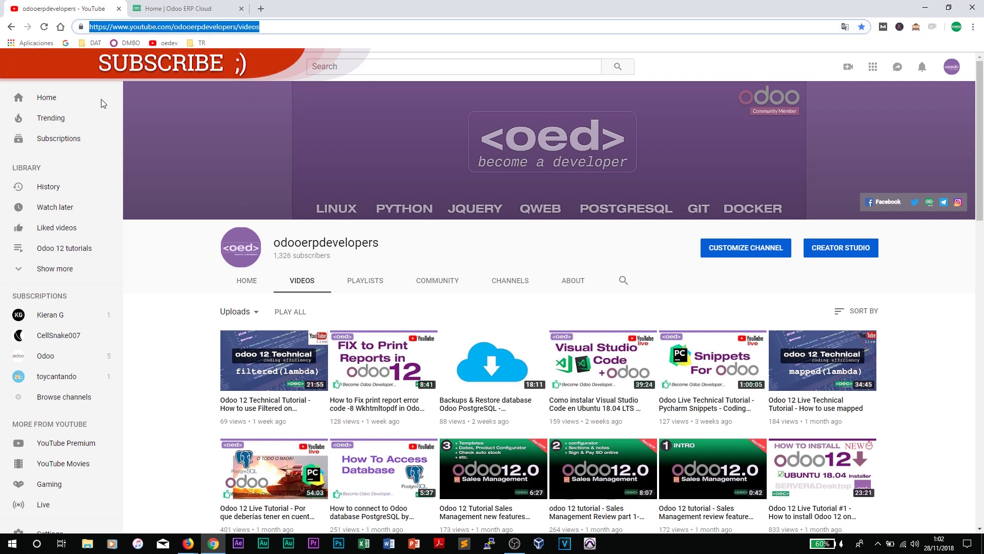
click(175, 272)
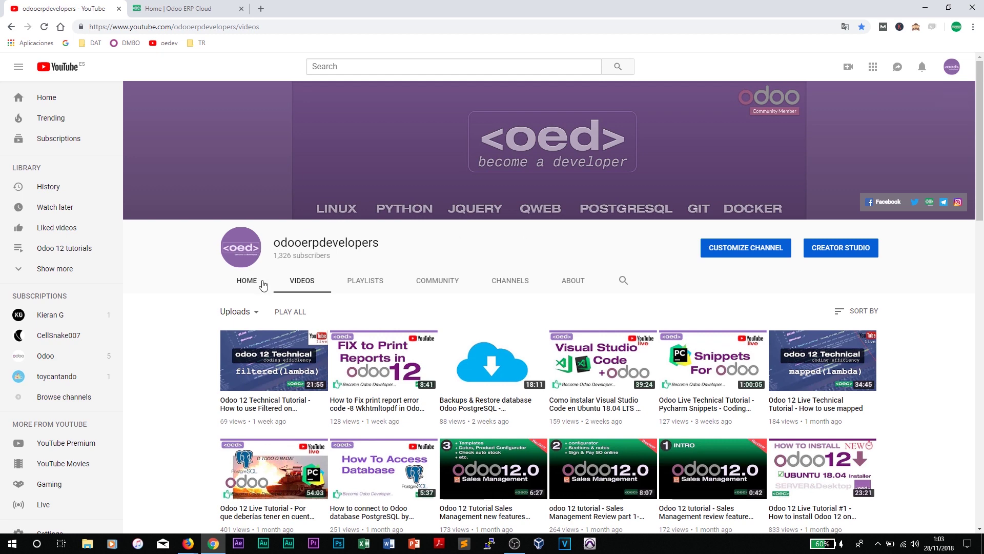
click(178, 10)
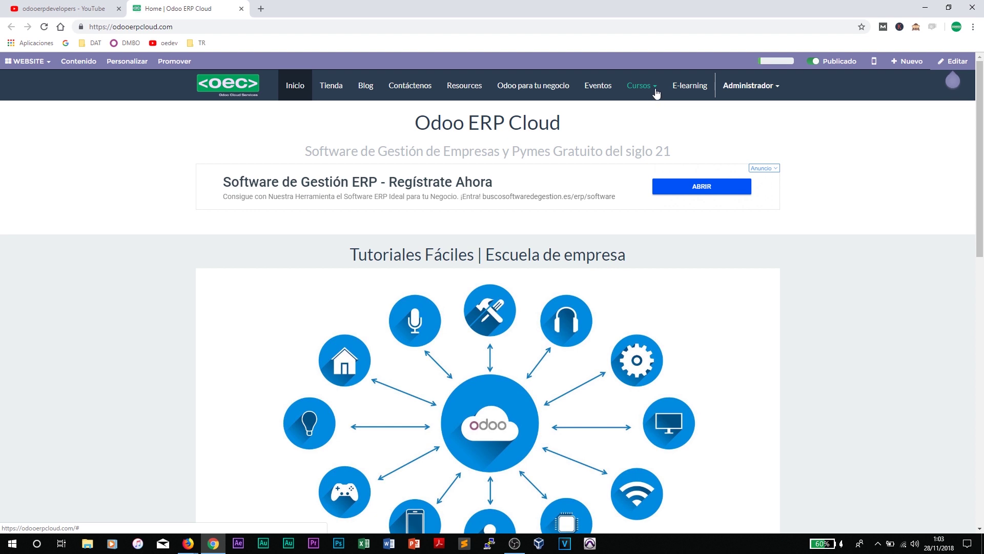
Step: Browse the Cursos menu on Odoo ERP Cloud, then return to the YouTube Videos tab
click(655, 91)
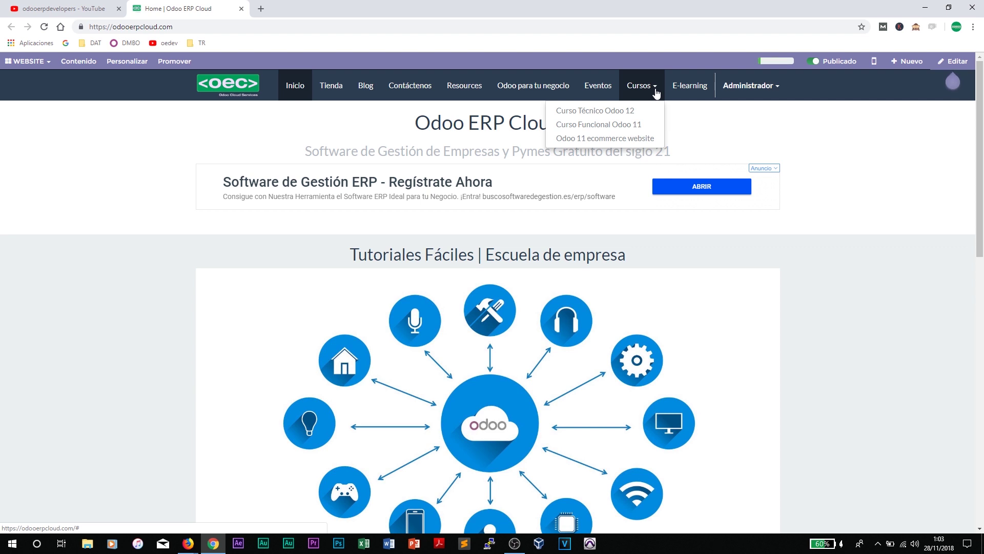
click(691, 120)
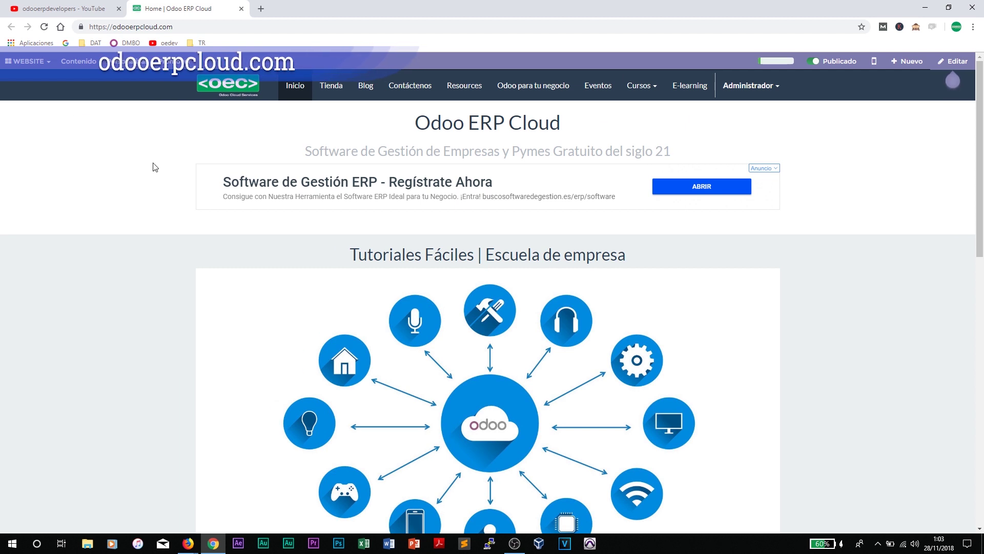
key(ctrl+shift+Tab)
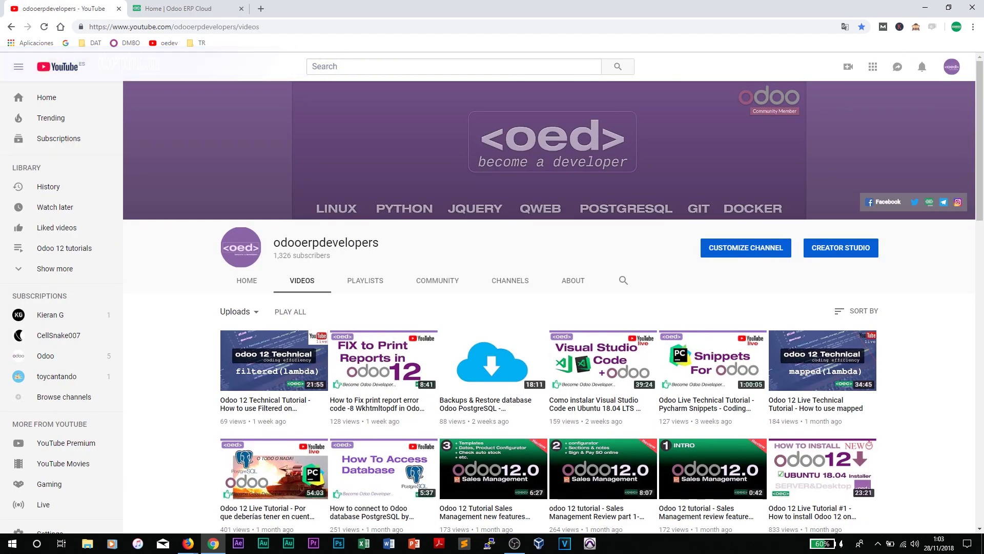